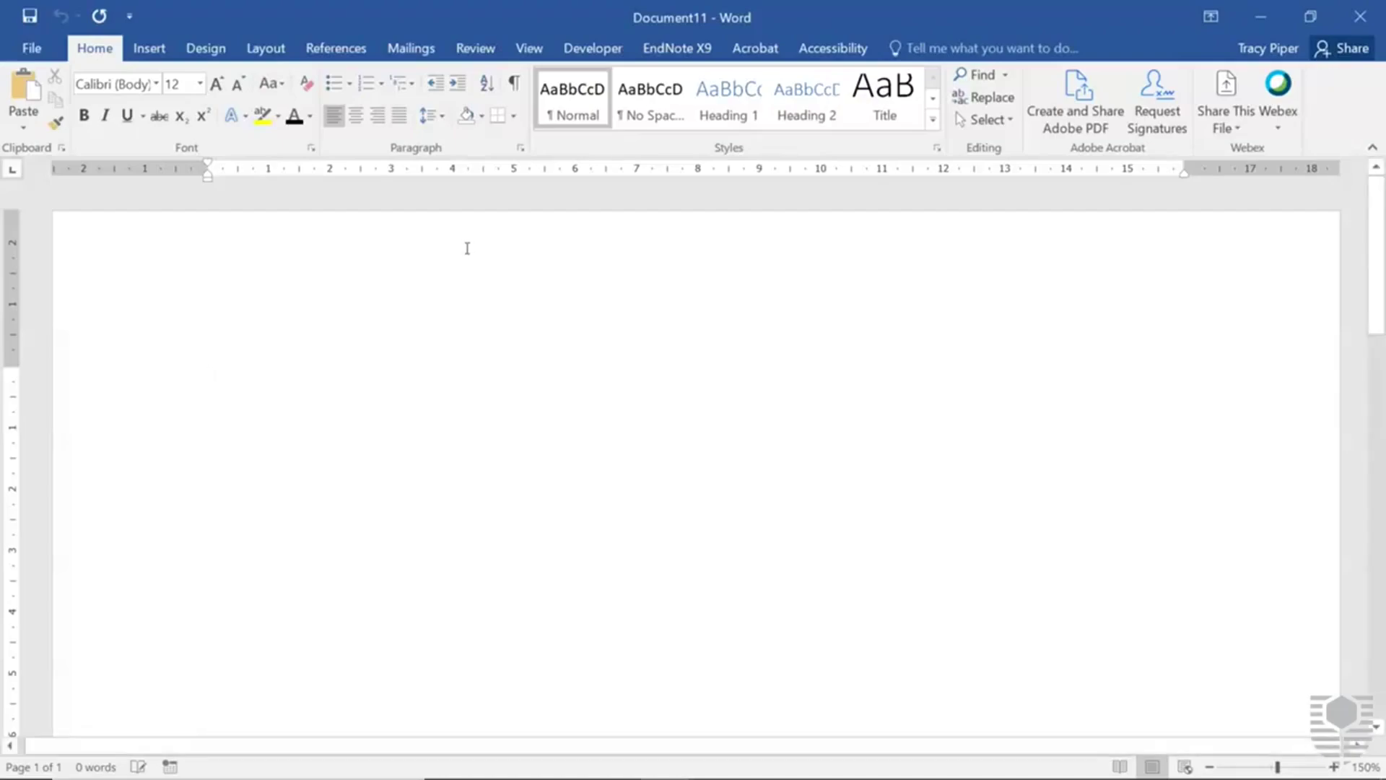
# - Save the blank document as Word template 'Assignment Template1' (.dotx), then close Word
pyautogui.click(32, 47)
pyautogui.click(41, 228)
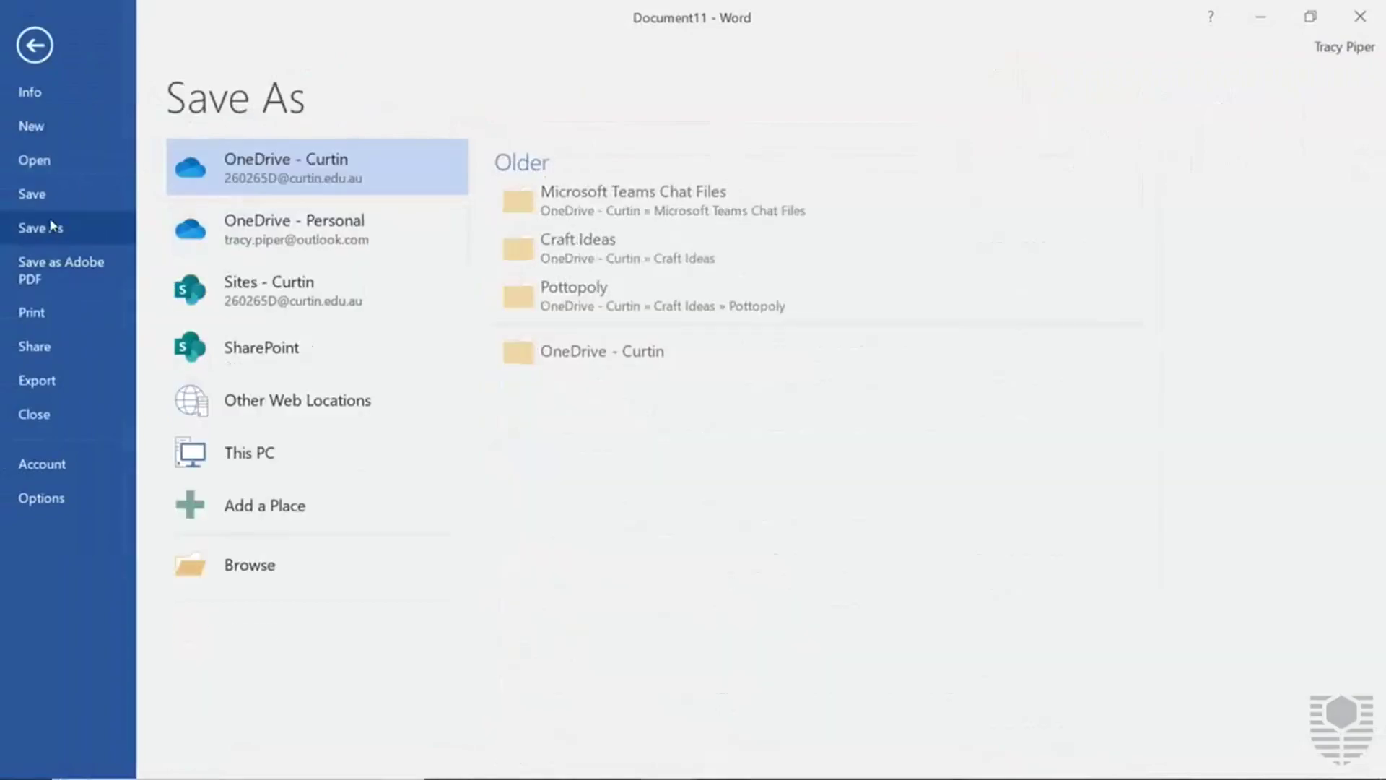
pyautogui.click(262, 571)
pyautogui.write('Assignment Tem')
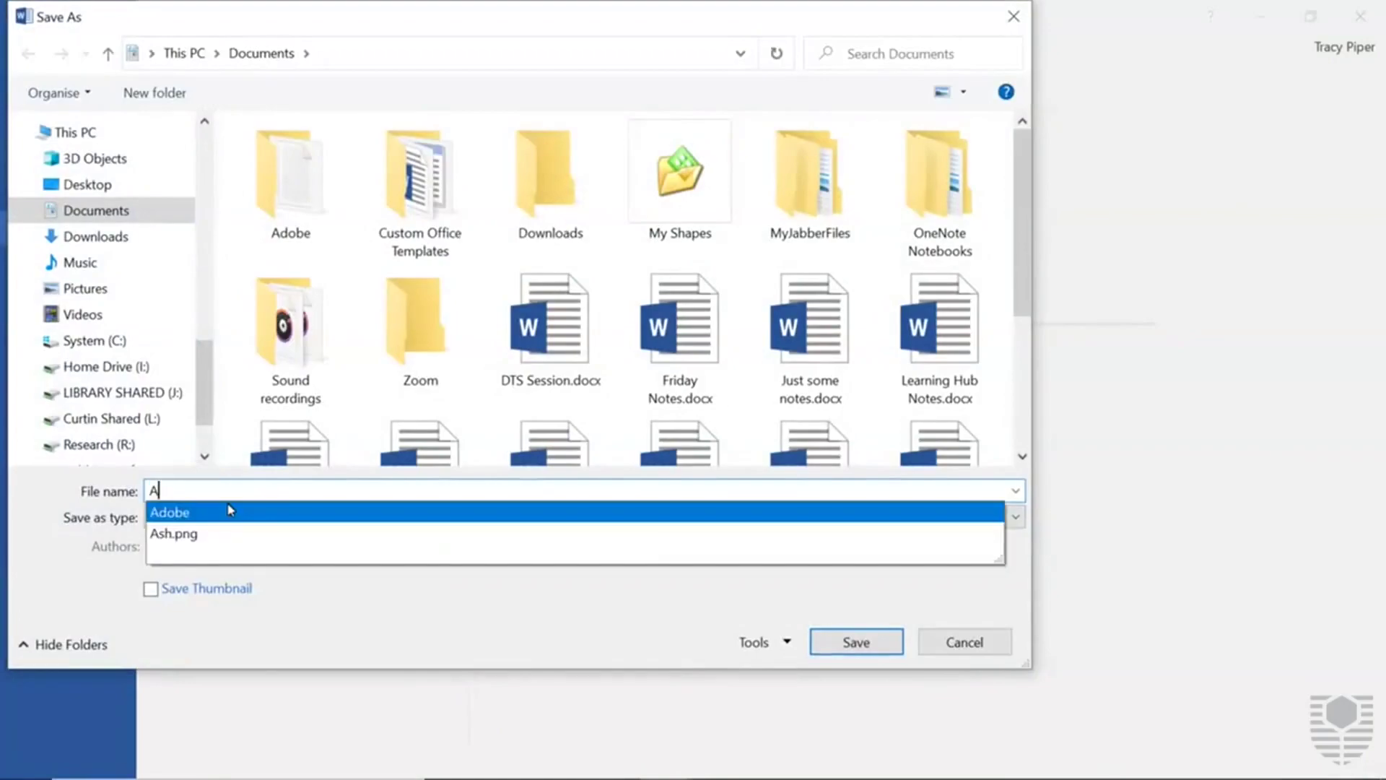
pyautogui.write('plate1')
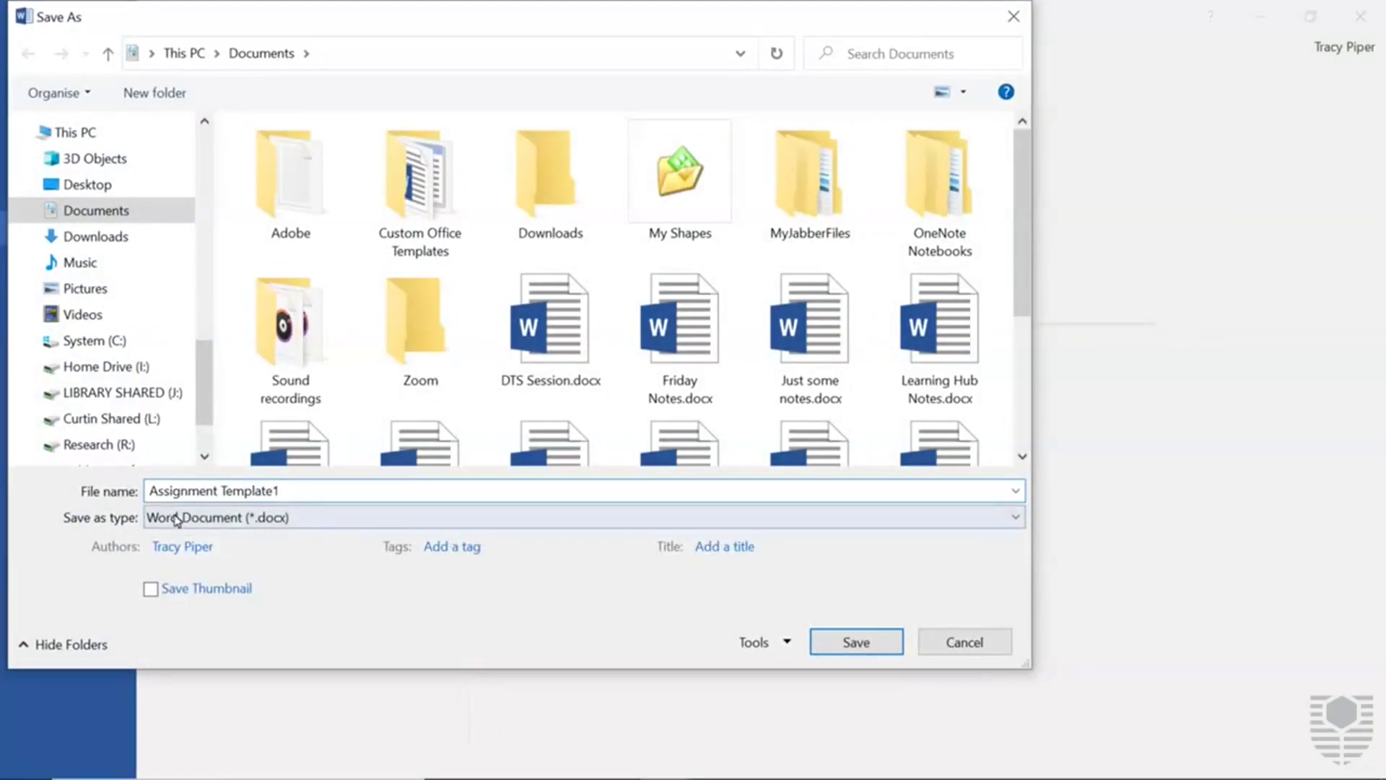
pyautogui.click(179, 518)
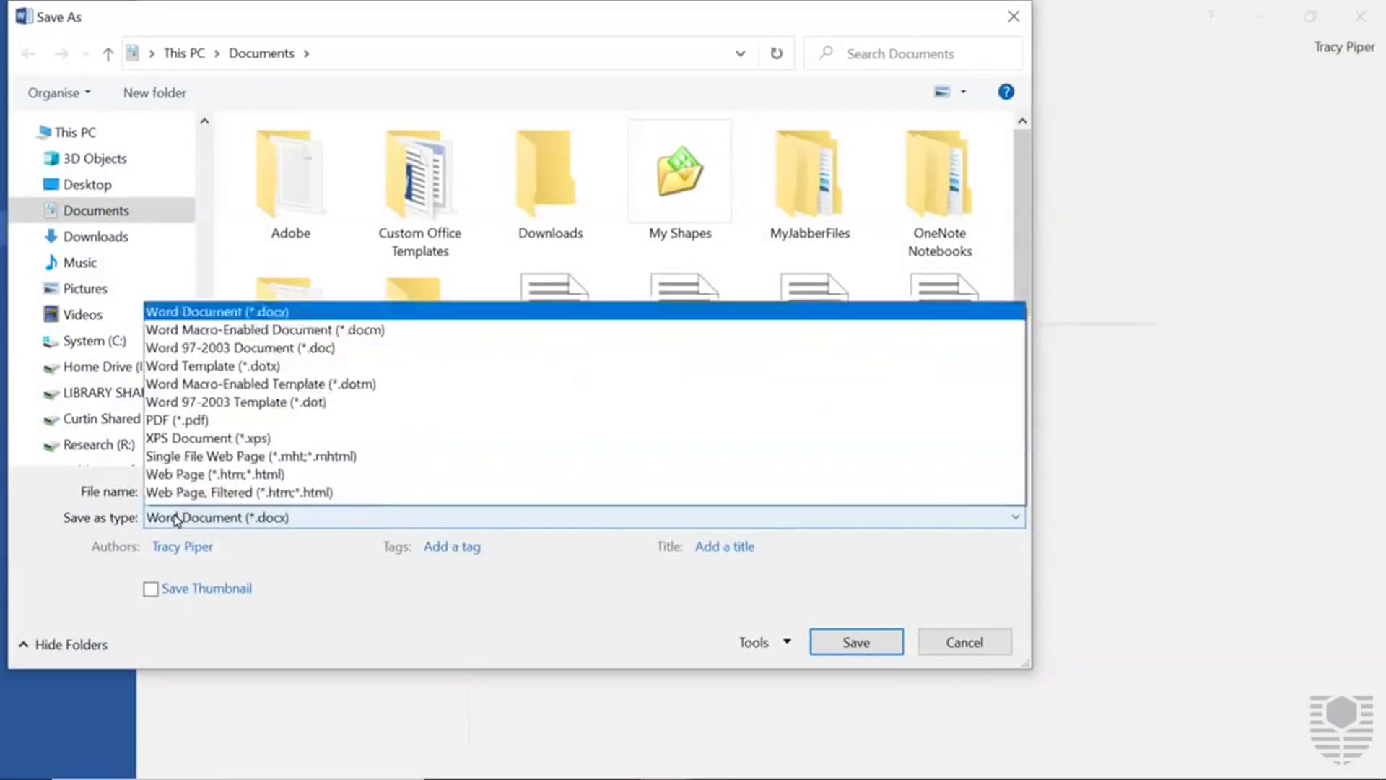
pyautogui.click(213, 261)
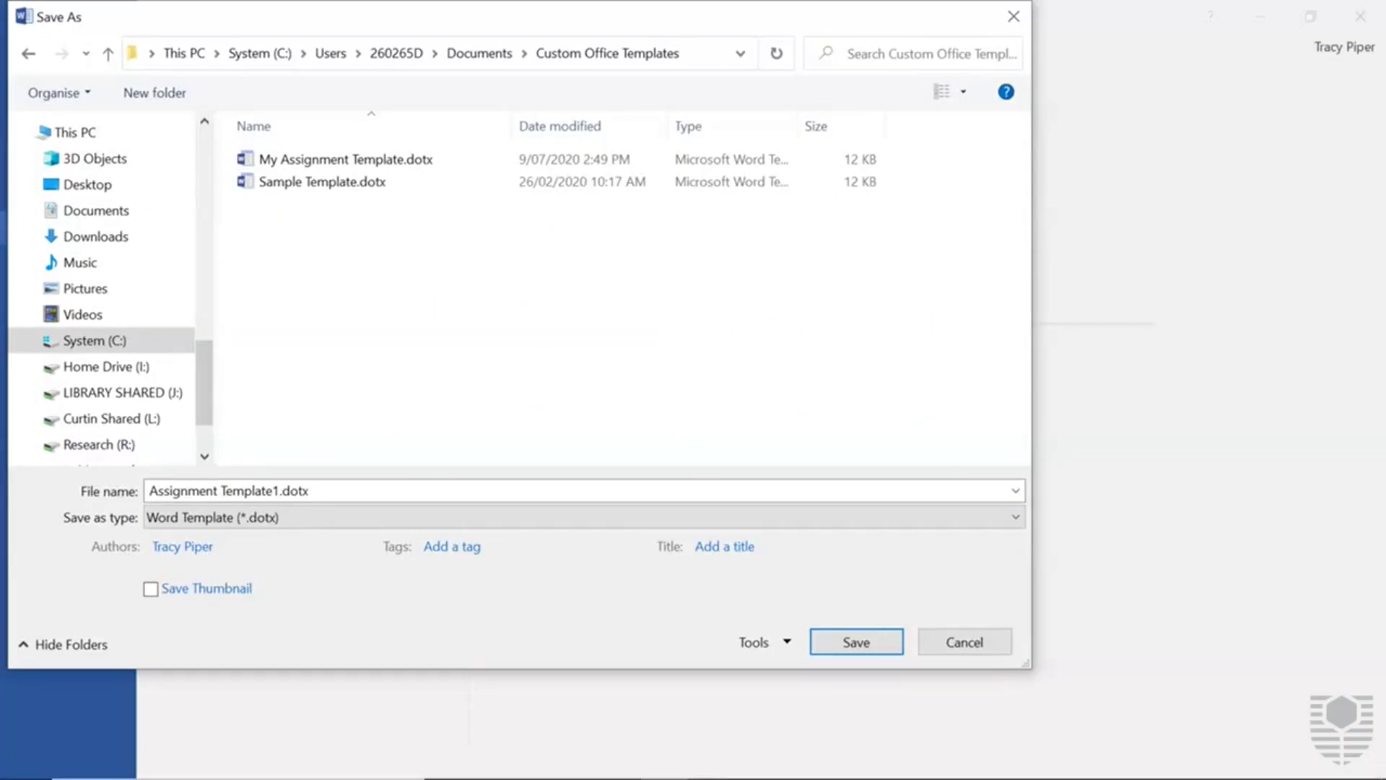
pyautogui.click(855, 643)
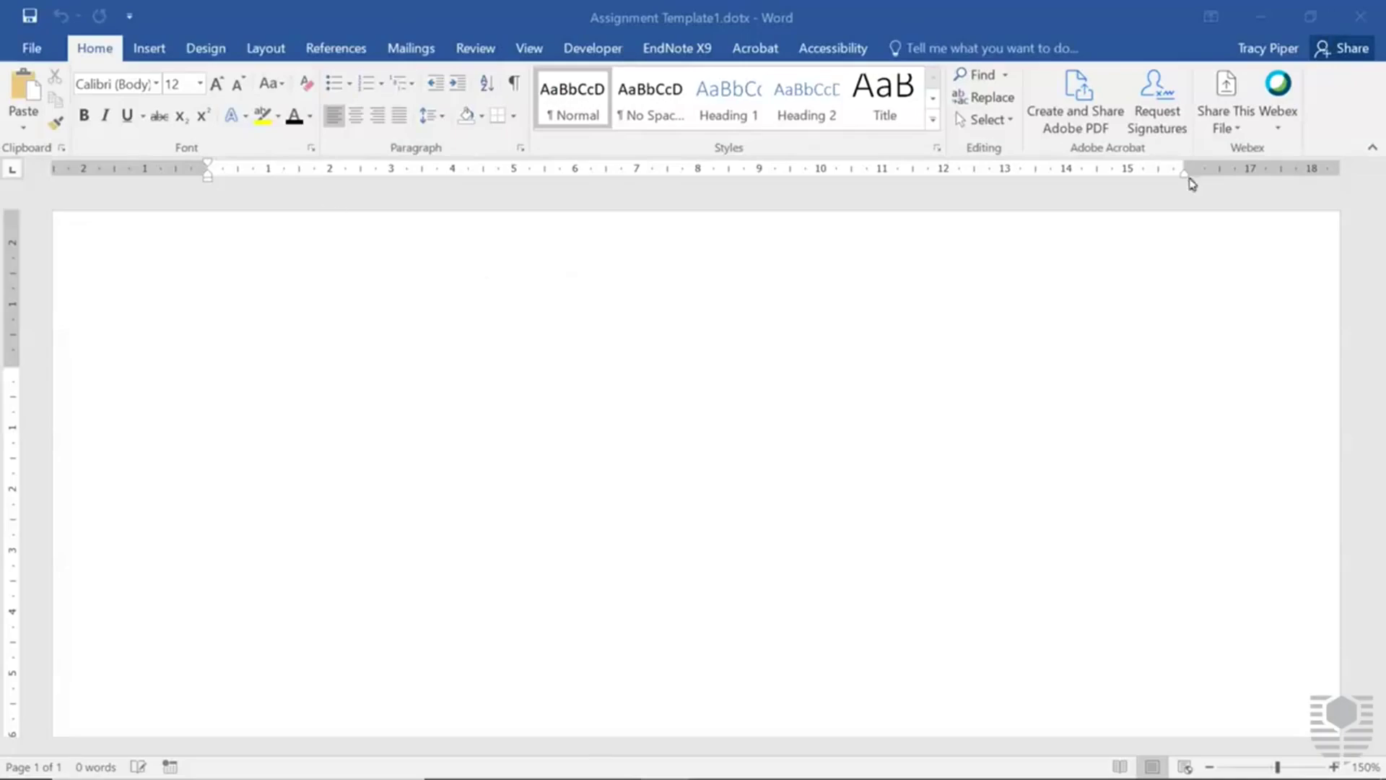
pyautogui.click(1361, 17)
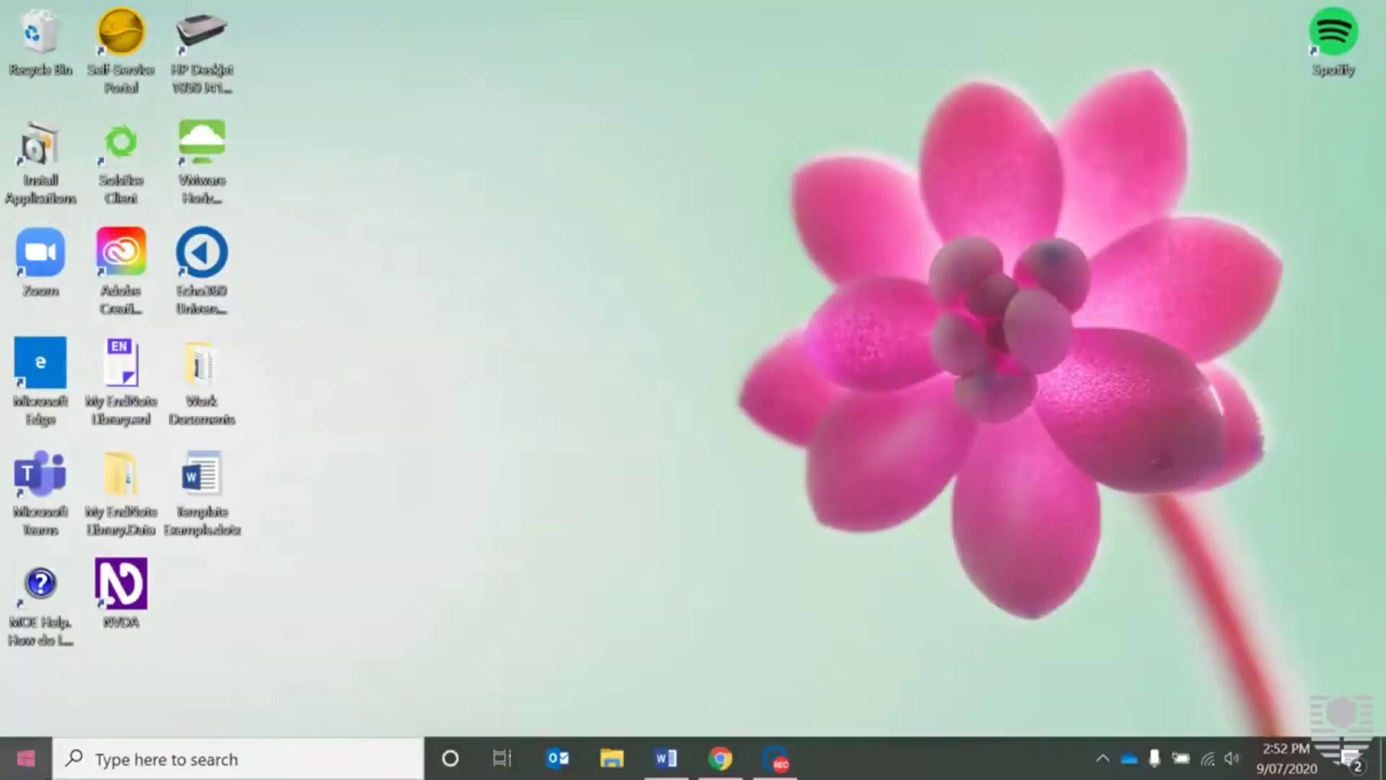
# - Relaunch Word and create a new document from the personal Assignment Template1 template
pyautogui.click(24, 758)
pyautogui.click(405, 264)
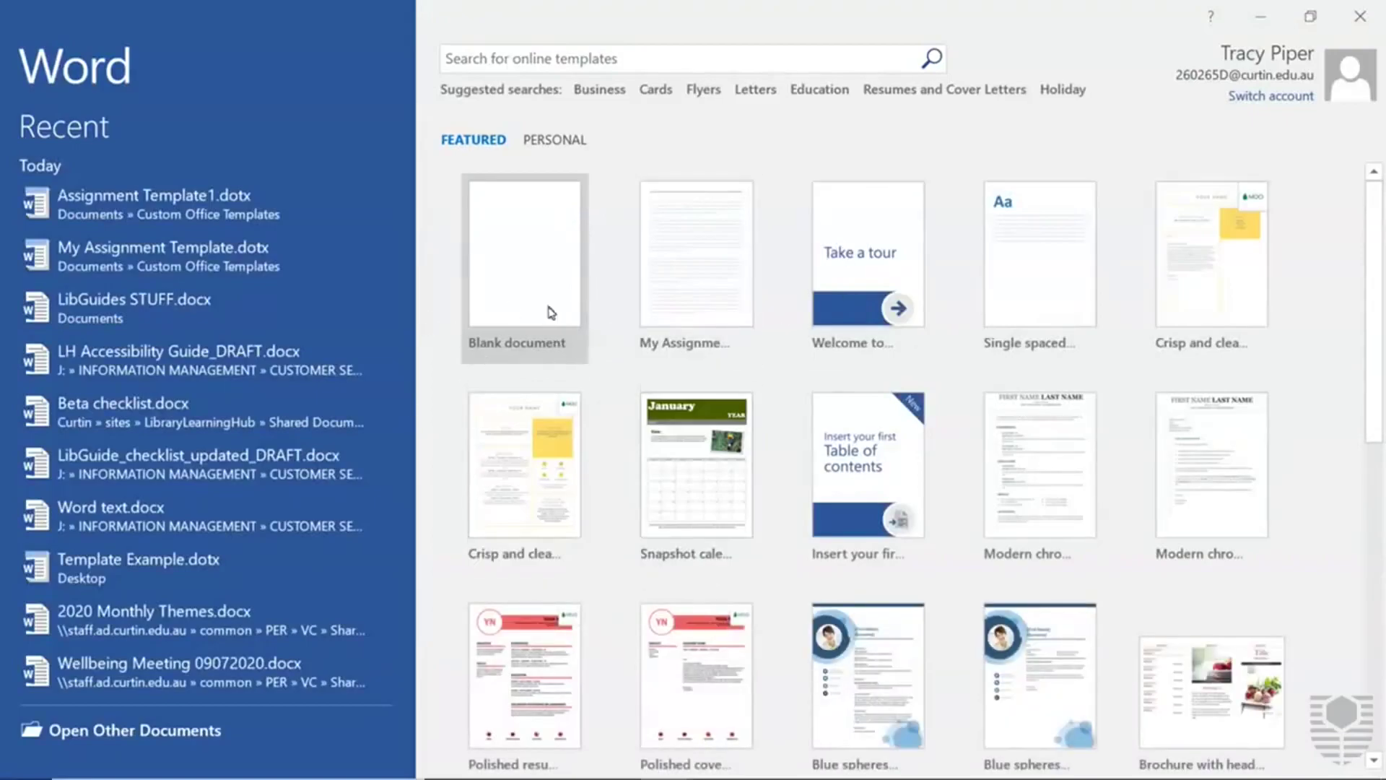
pyautogui.click(554, 140)
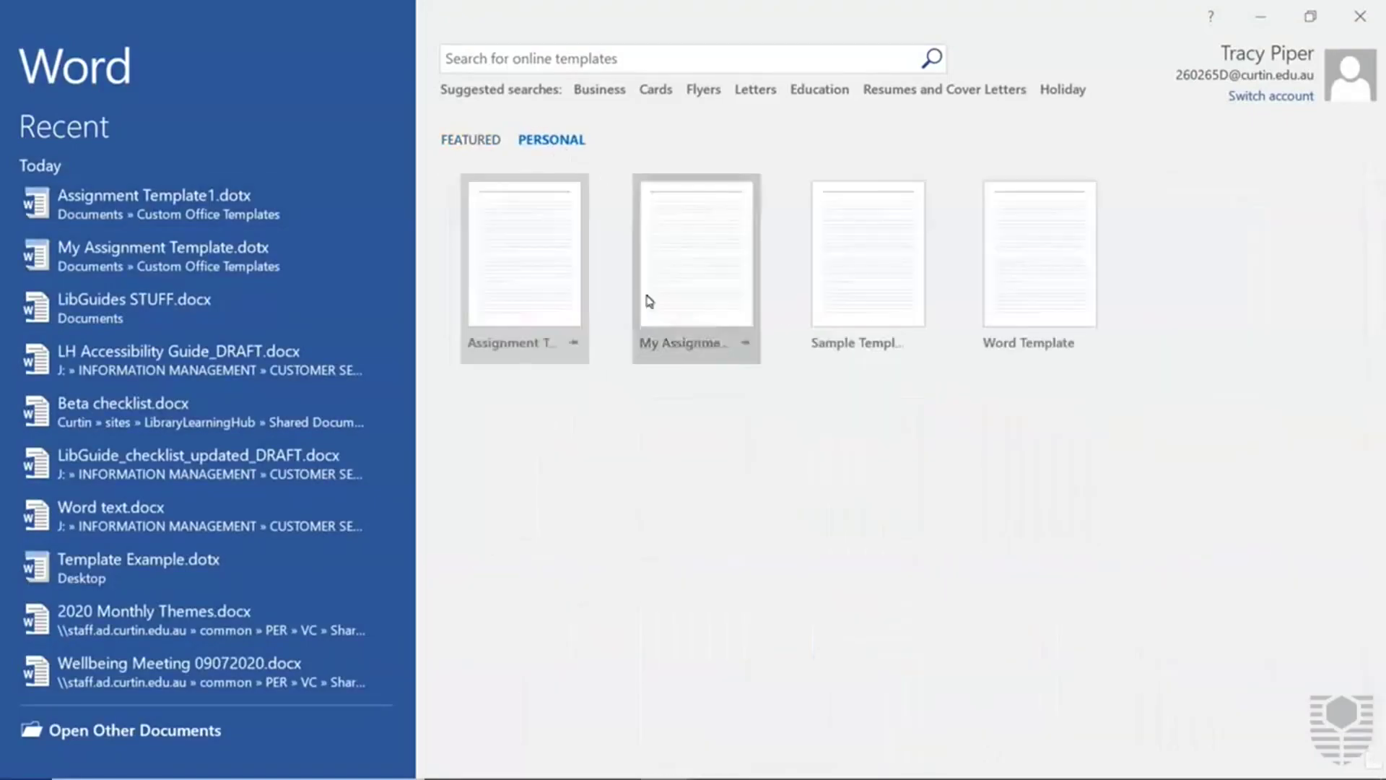
pyautogui.doubleClick(516, 265)
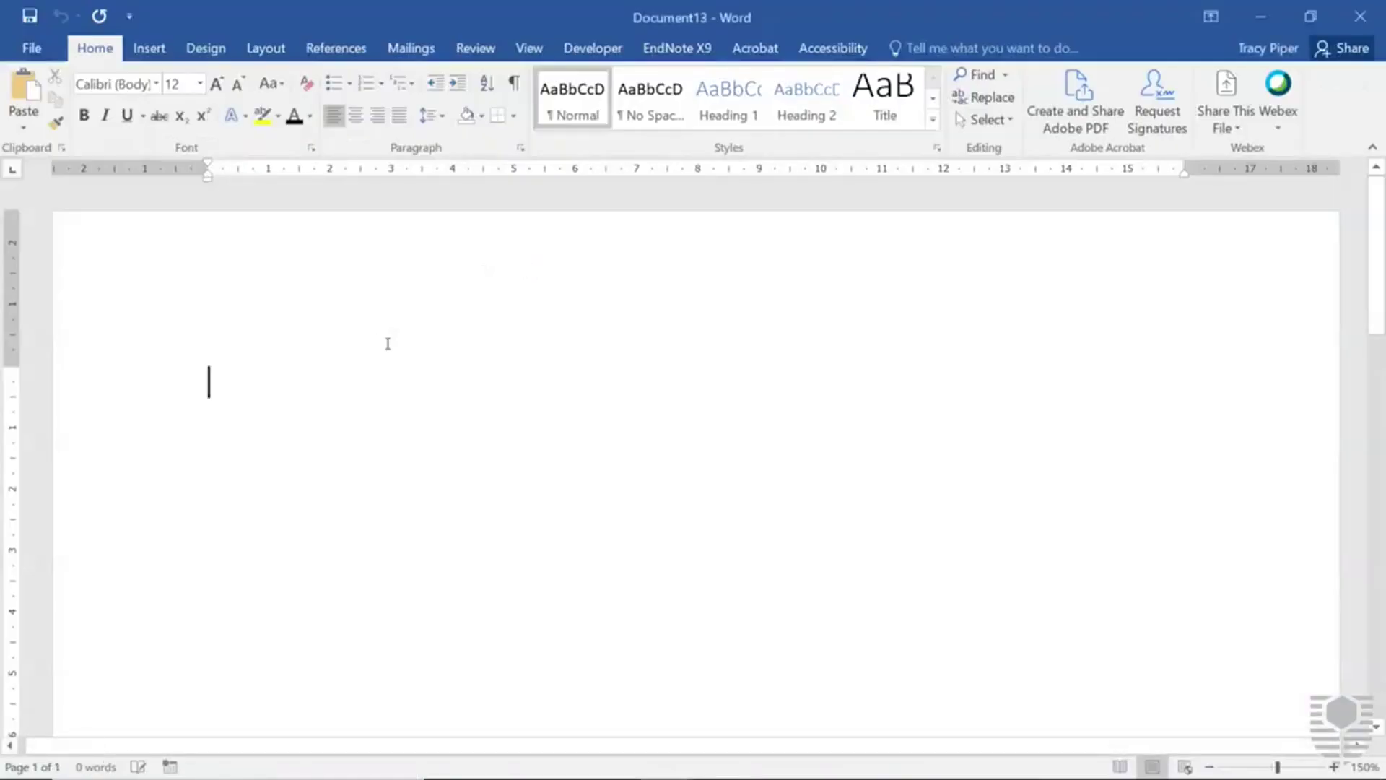
pyautogui.write('My assign')
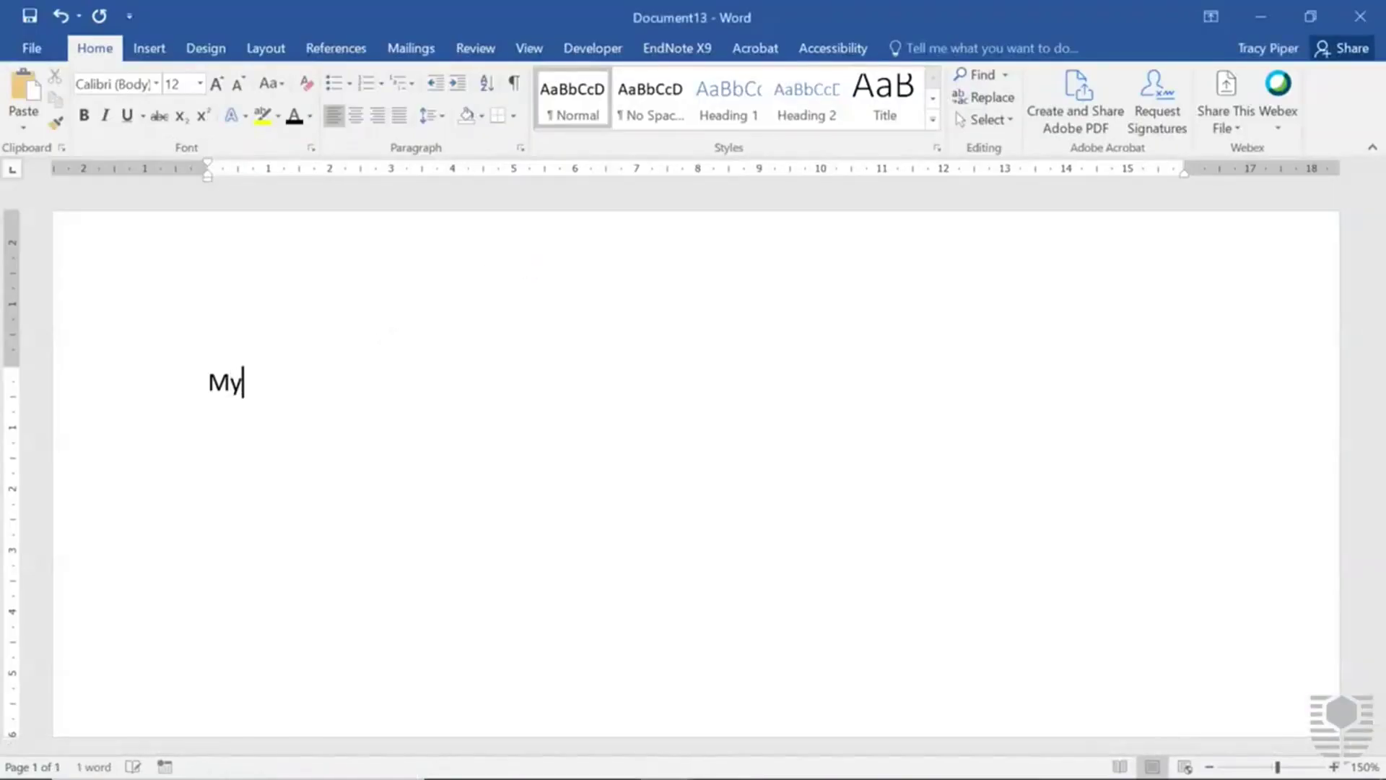